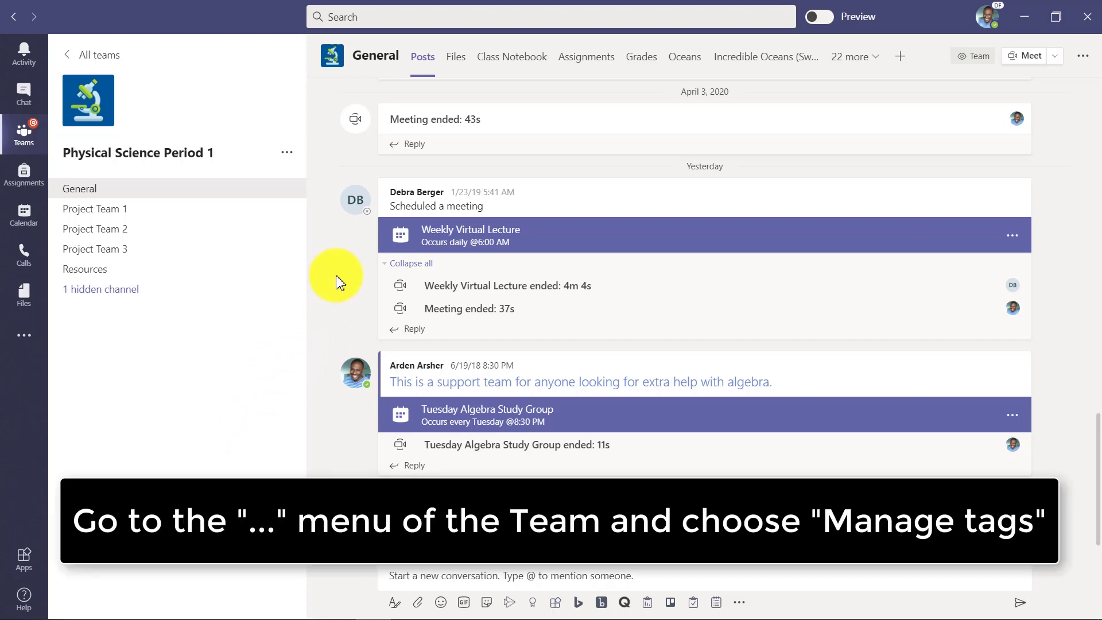
Bring up the More options menu for the Physical Science Period 1 team.
{"action": "left_click", "coordinate": [293, 159]}
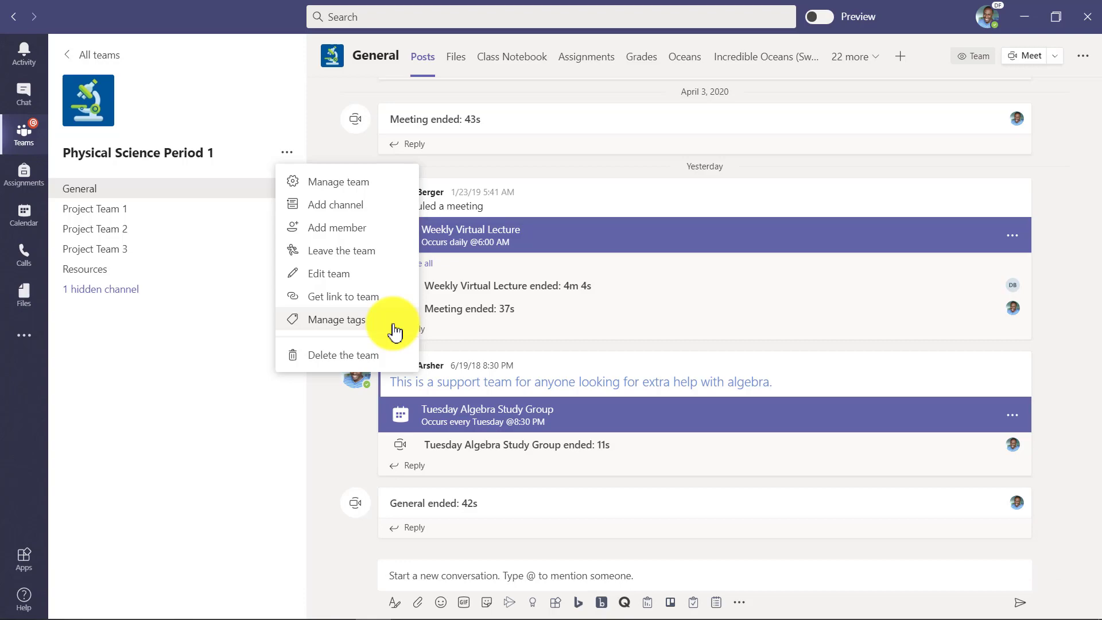
Enter Manage tags and begin creating a new tag named Project Group Red.
{"action": "left_click", "coordinate": [396, 330]}
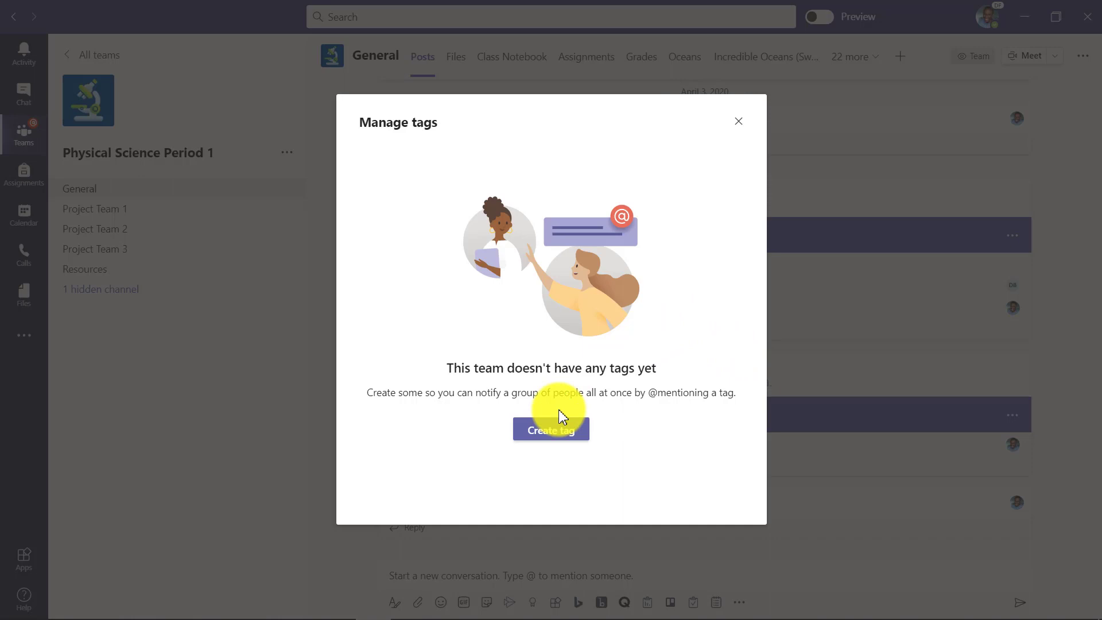
{"action": "left_click", "coordinate": [550, 430]}
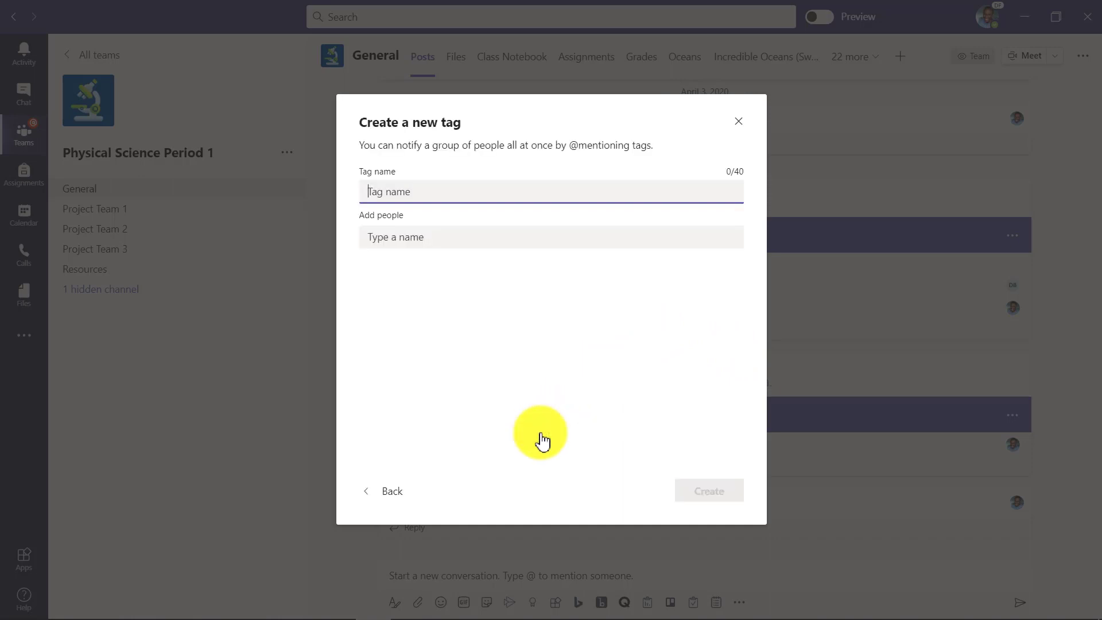
{"action": "type", "text": "Project Group Red"}
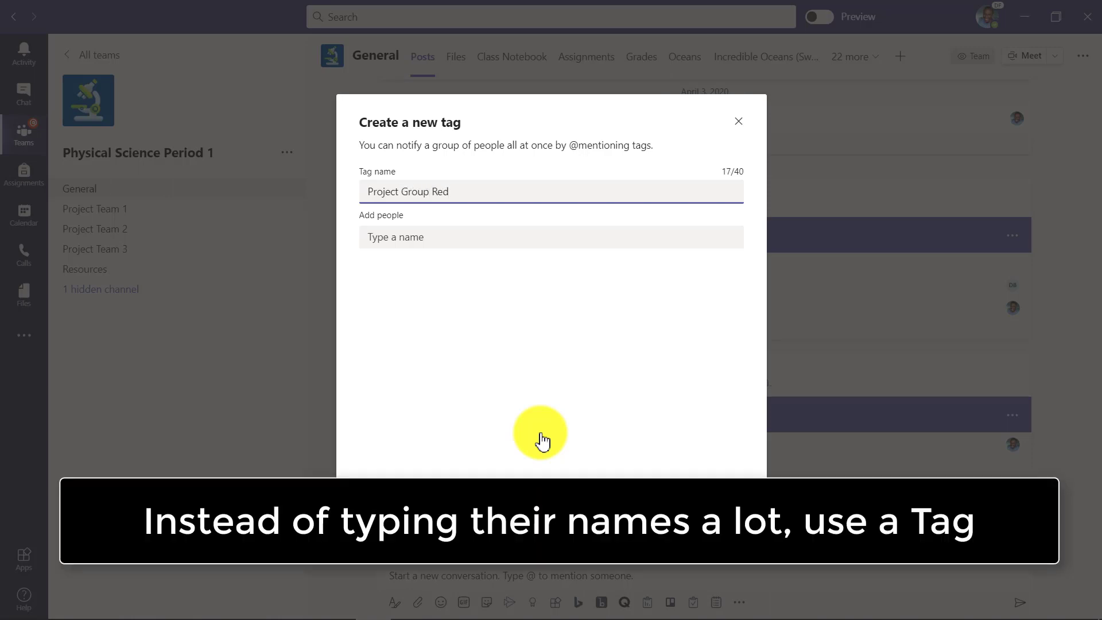
Add Debra Berger, Henrietta Mueller and Pablo Goode as people in the tag.
{"action": "left_click", "coordinate": [455, 241]}
{"action": "type", "text": "De"}
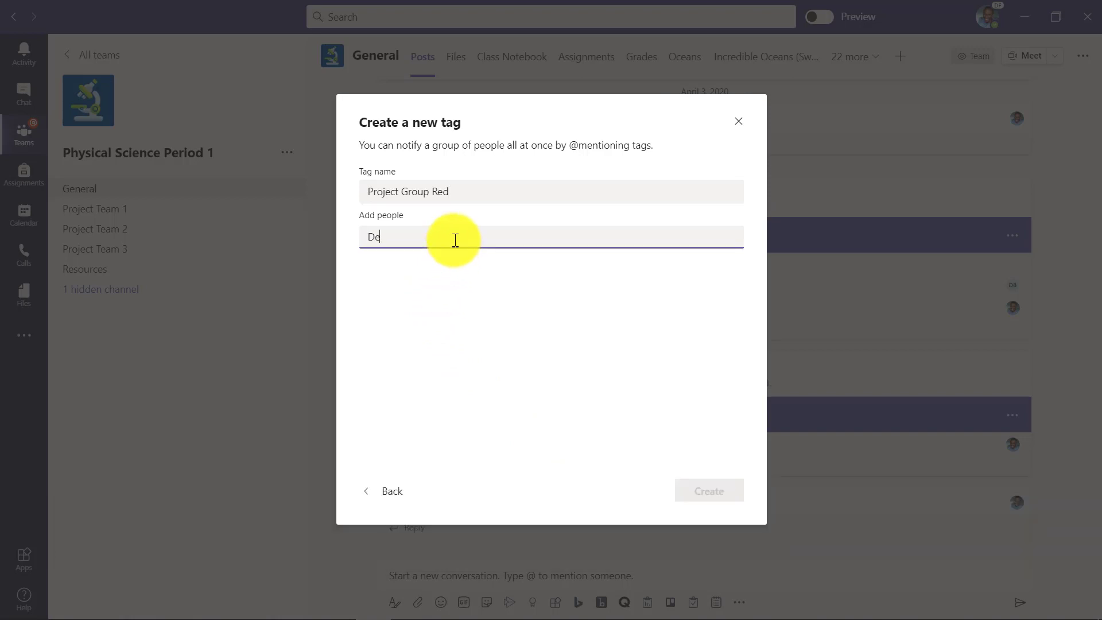
{"action": "type", "text": "bra"}
{"action": "left_click", "coordinate": [443, 273]}
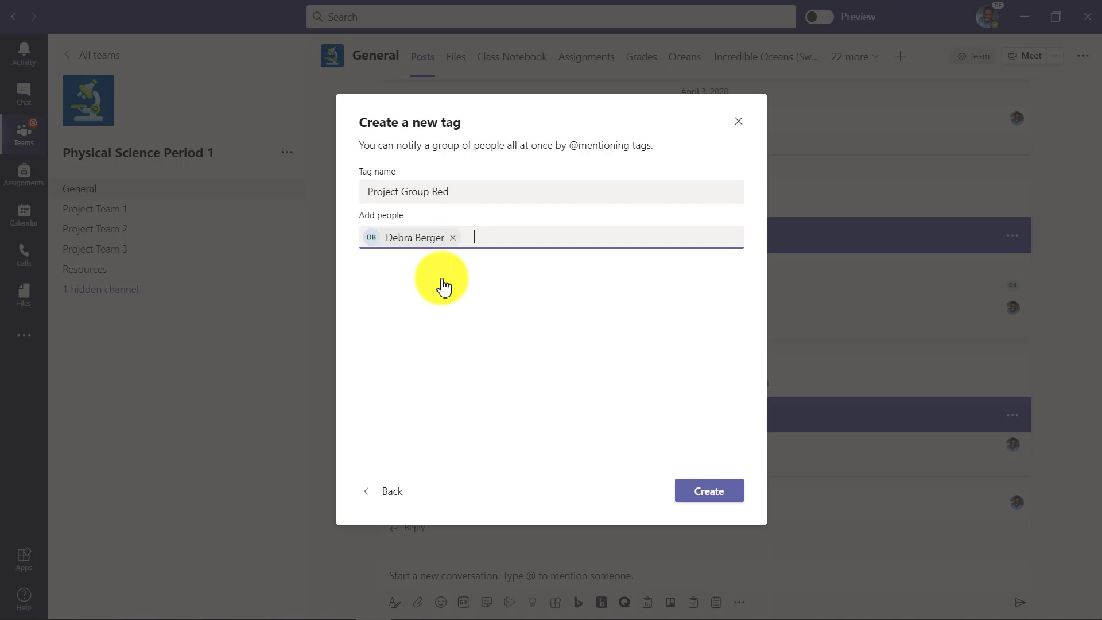
{"action": "type", "text": "HEN"}
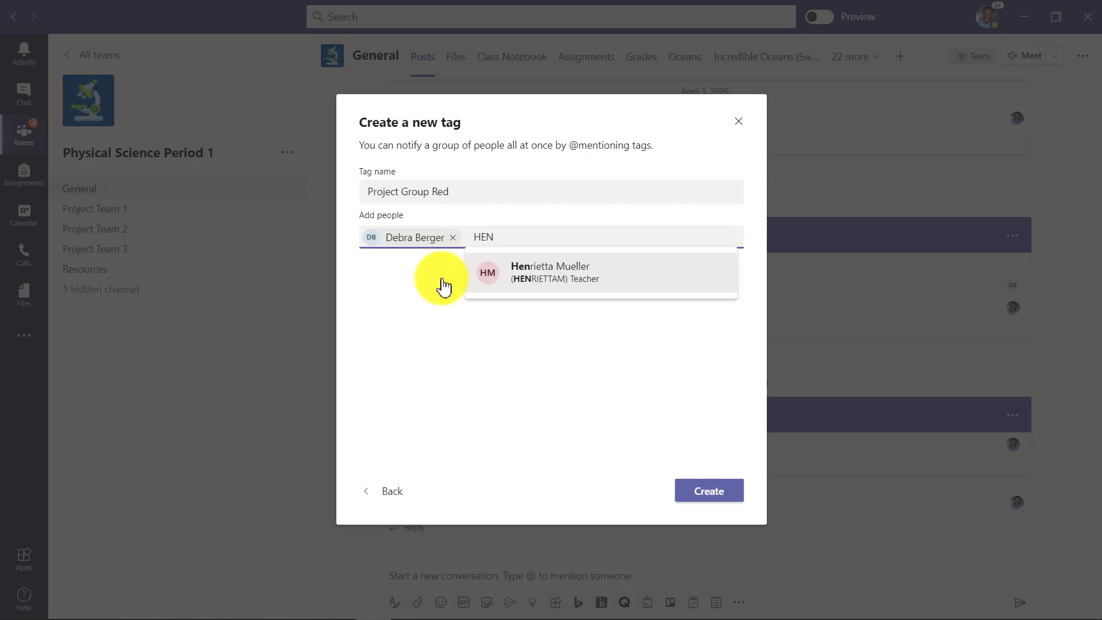
{"action": "left_click", "coordinate": [536, 285]}
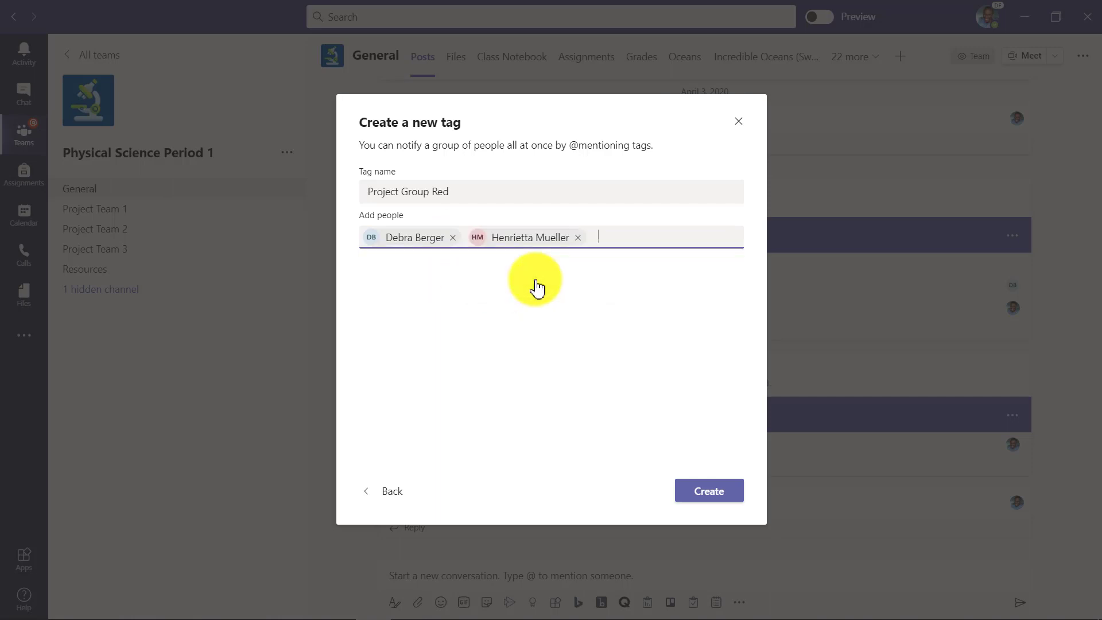
{"action": "type", "text": "pab"}
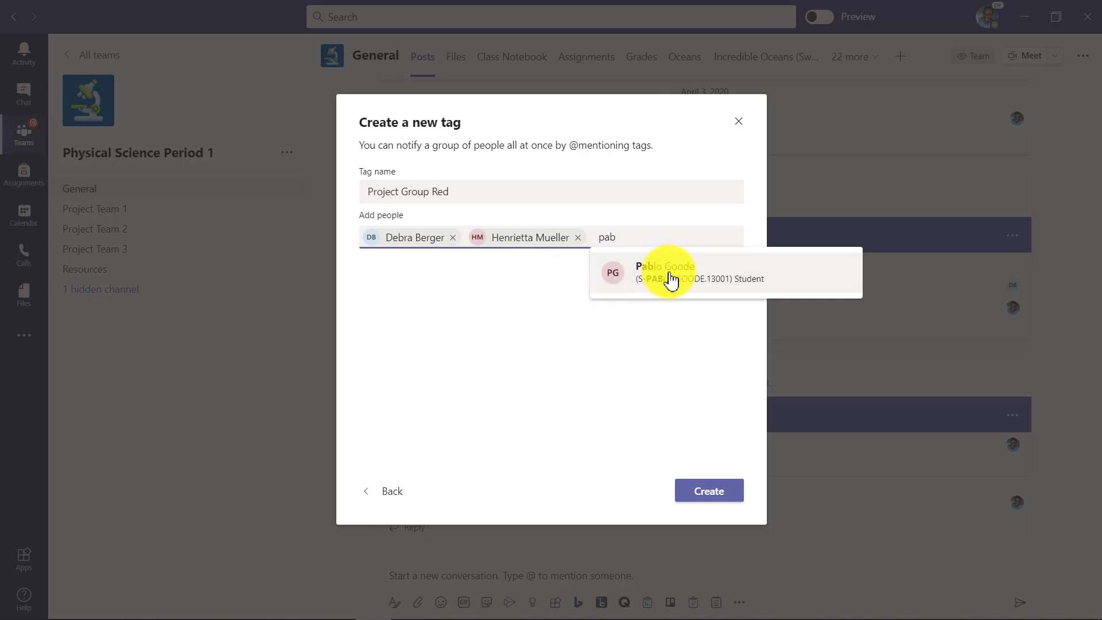
{"action": "left_click", "coordinate": [672, 277]}
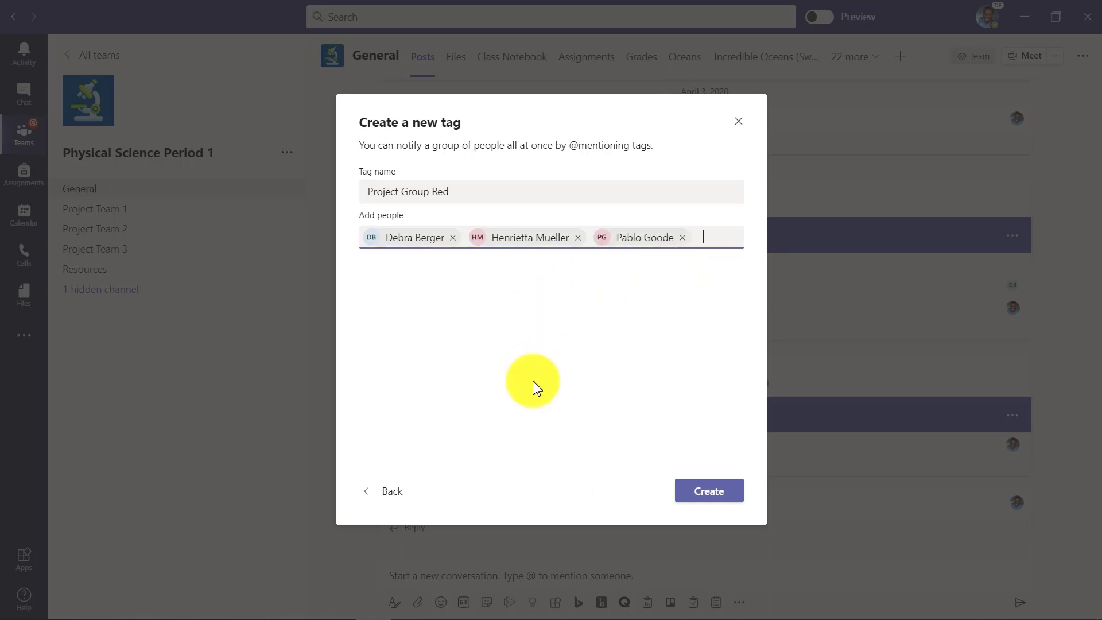
Create the tag, check its three members, and close tag management to return to posts.
{"action": "left_click", "coordinate": [704, 495]}
{"action": "left_click", "coordinate": [422, 241]}
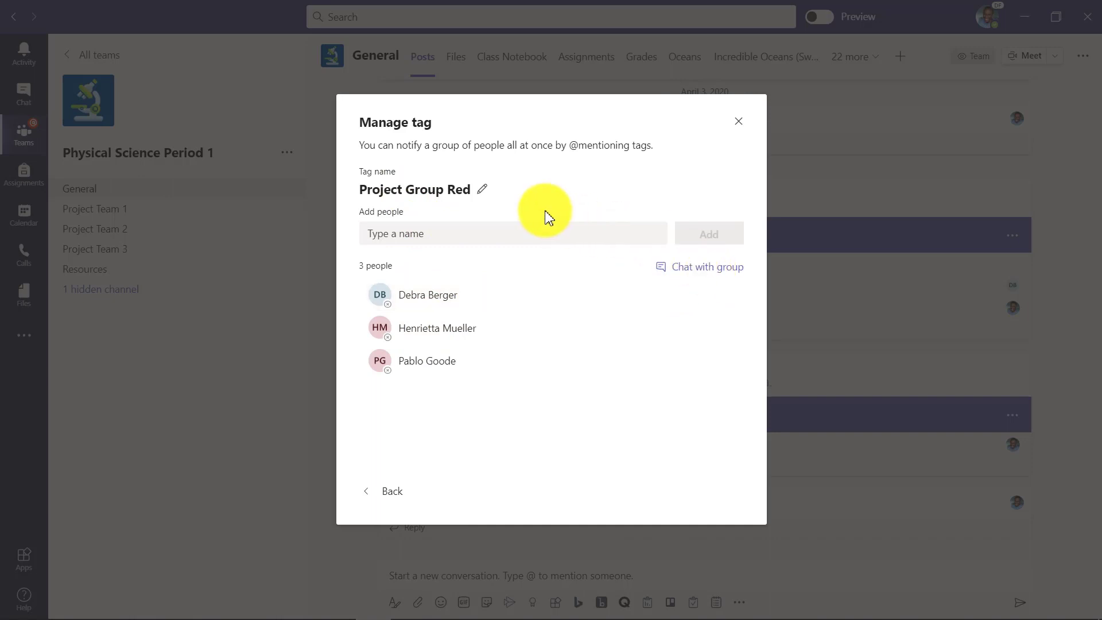
{"action": "left_click", "coordinate": [386, 494]}
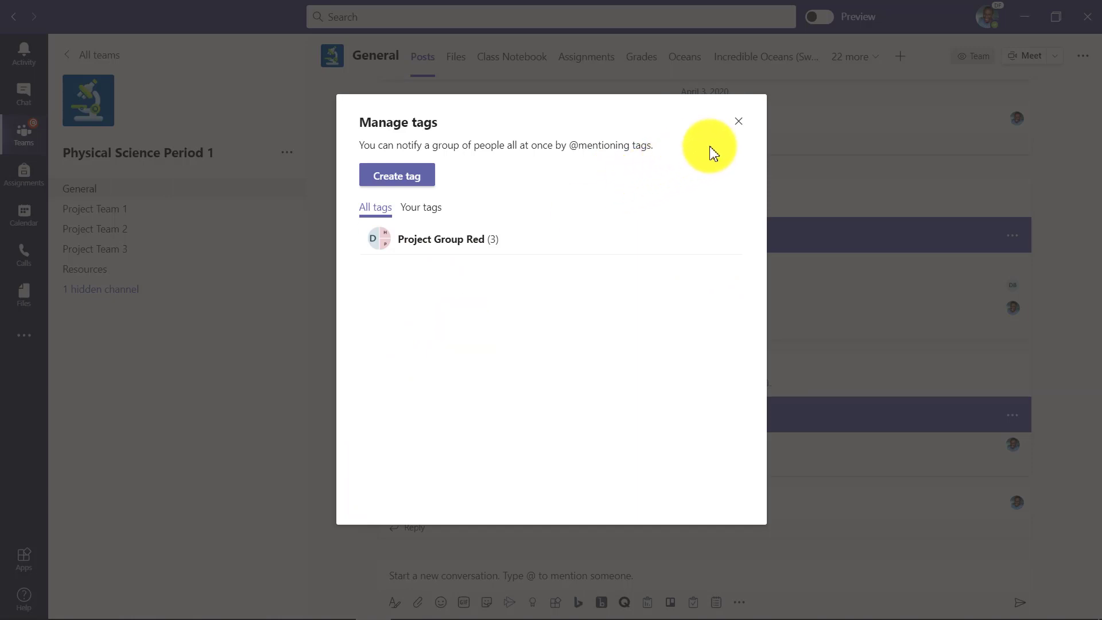
{"action": "left_click", "coordinate": [738, 121]}
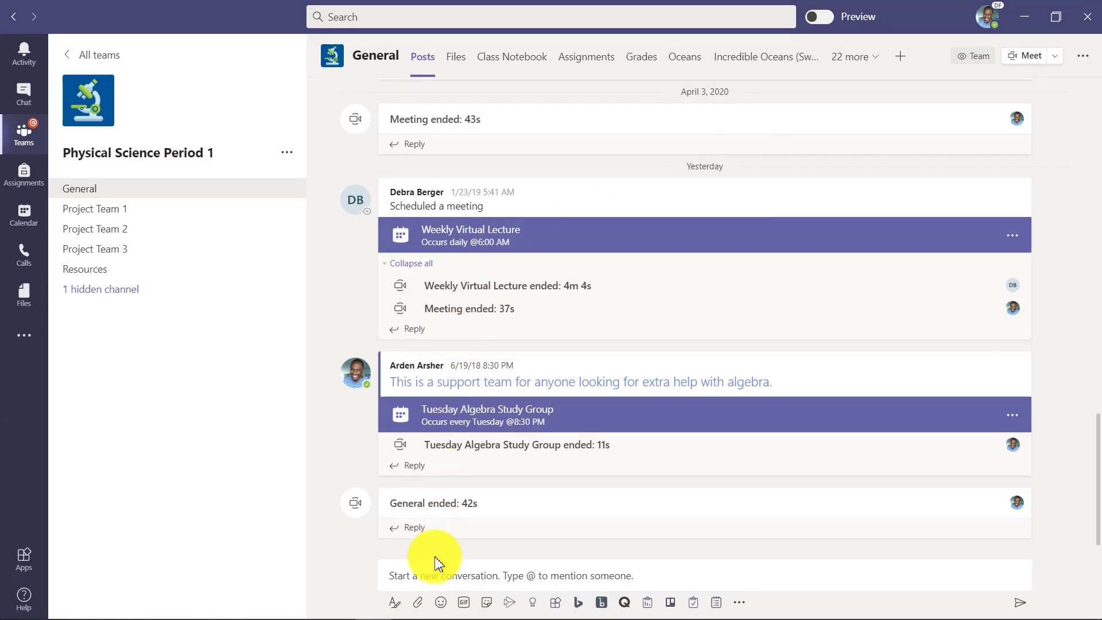
{"action": "left_click", "coordinate": [438, 576]}
{"action": "key", "text": "ctrl+shift+x"}
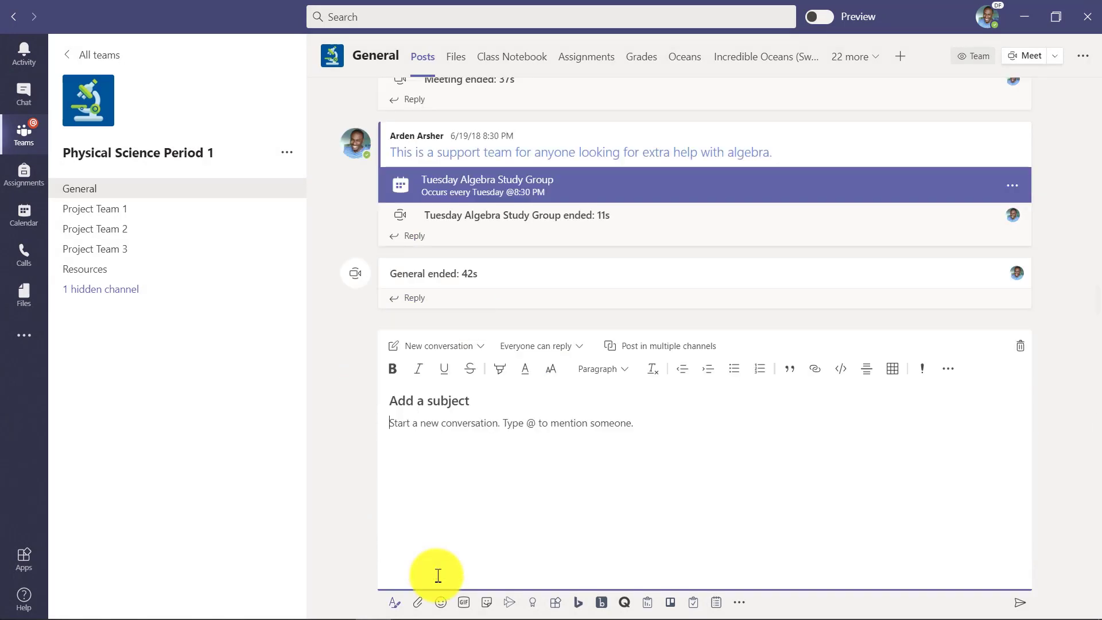
{"action": "type", "text": "@Project"}
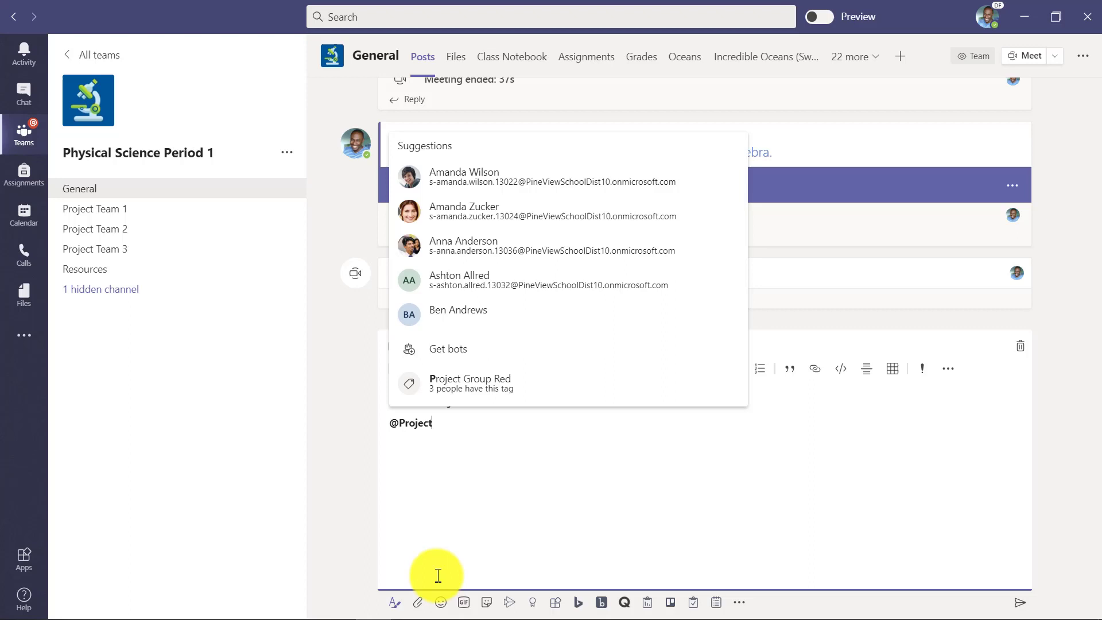
{"action": "left_click", "coordinate": [497, 381]}
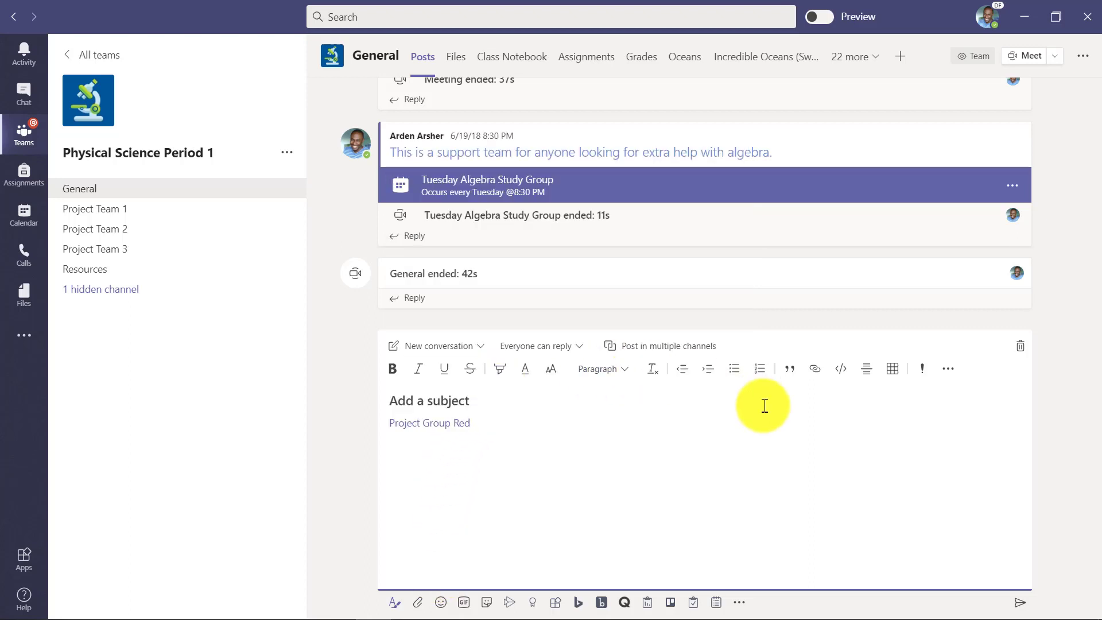
{"action": "type", "text": "Hey folks -"}
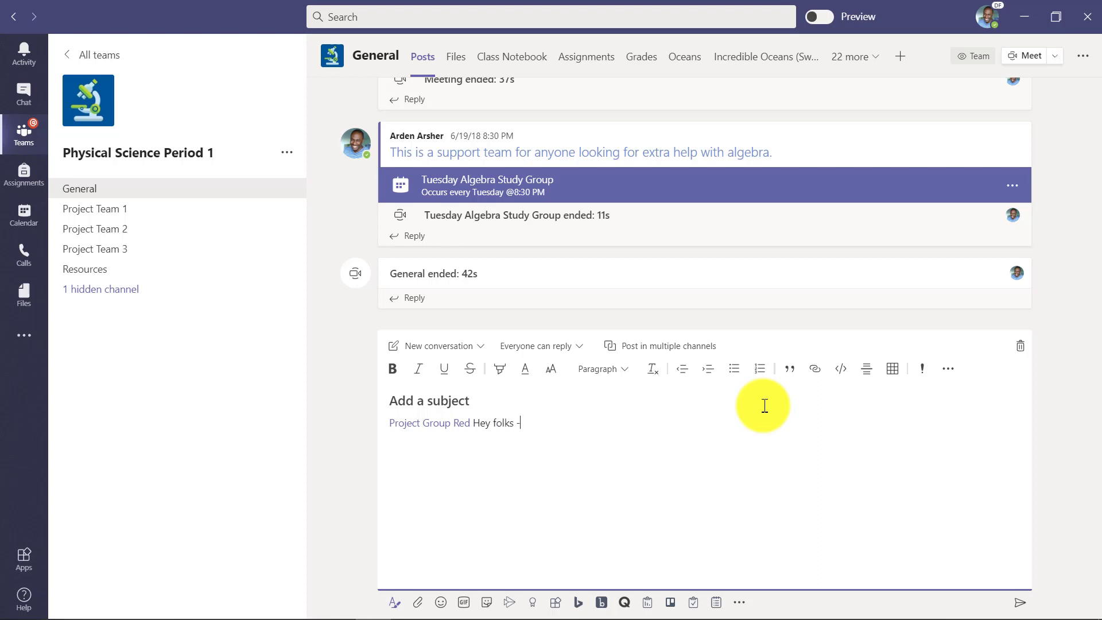
{"action": "type", "text": " how is your pr"}
{"action": "type", "text": "oject coming alo"}
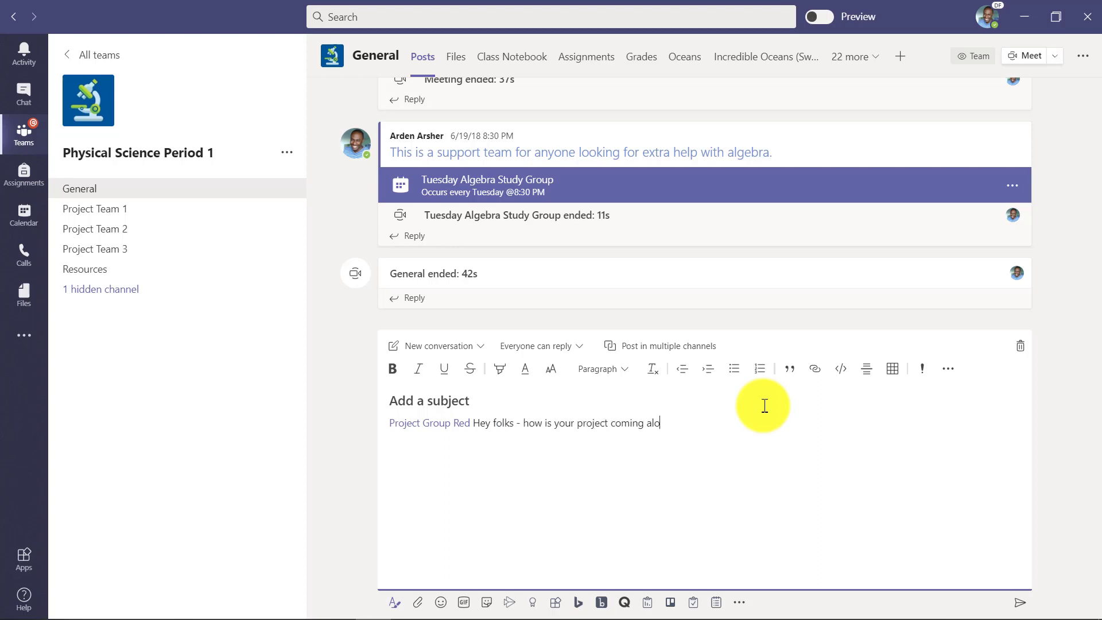
{"action": "type", "text": "ng?"}
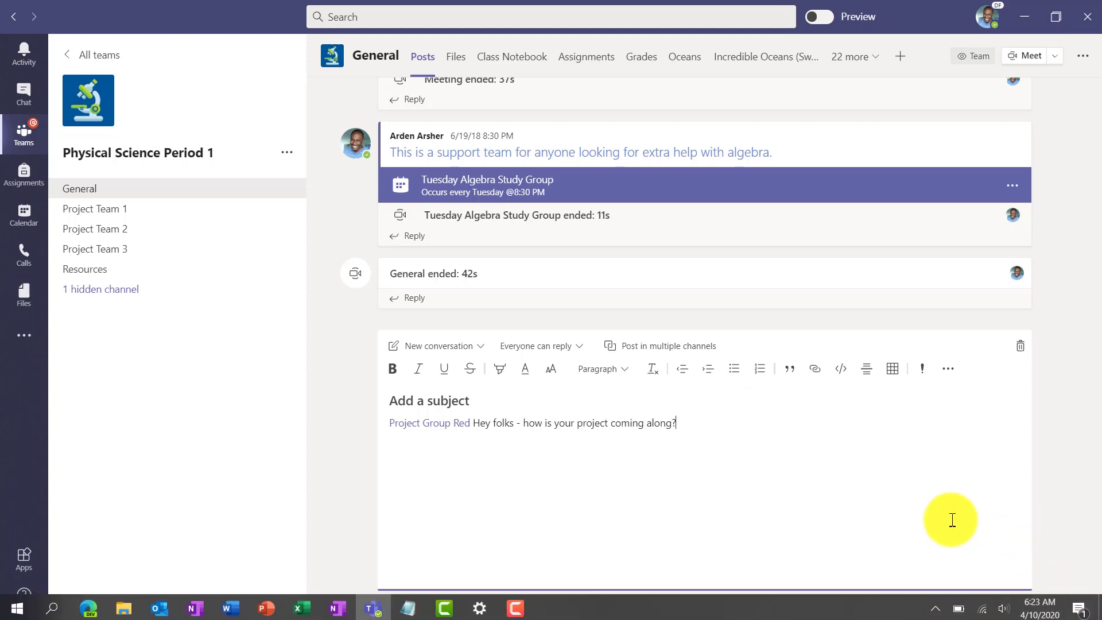
Send the tagged post, address a new chat to the Project Group Red tag, and return to Teams.
{"action": "left_click", "coordinate": [1019, 608]}
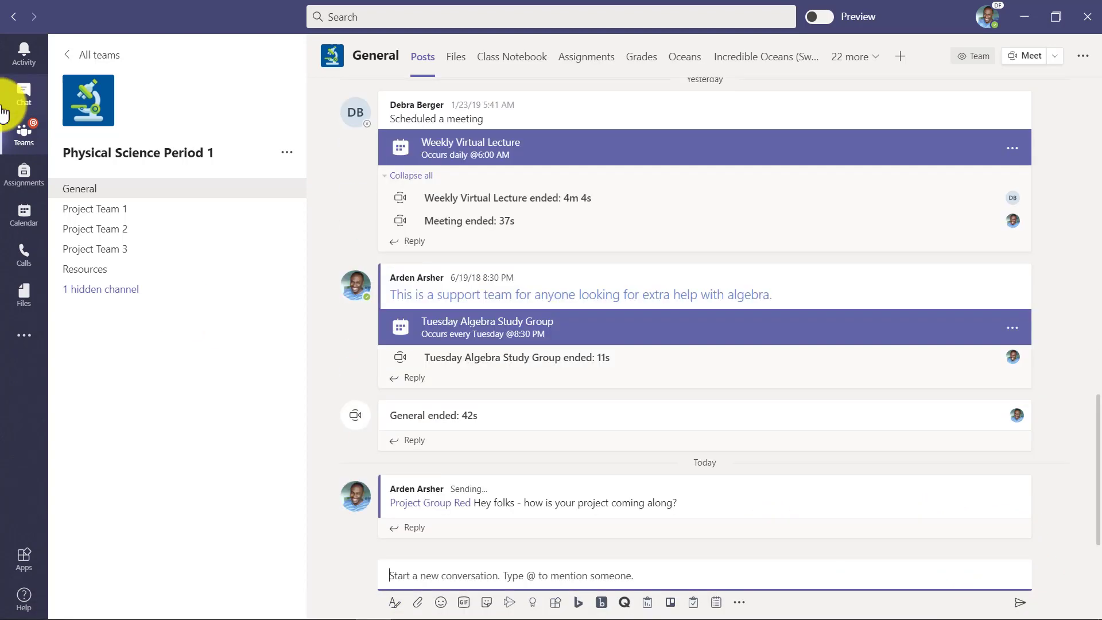
{"action": "left_click", "coordinate": [23, 93]}
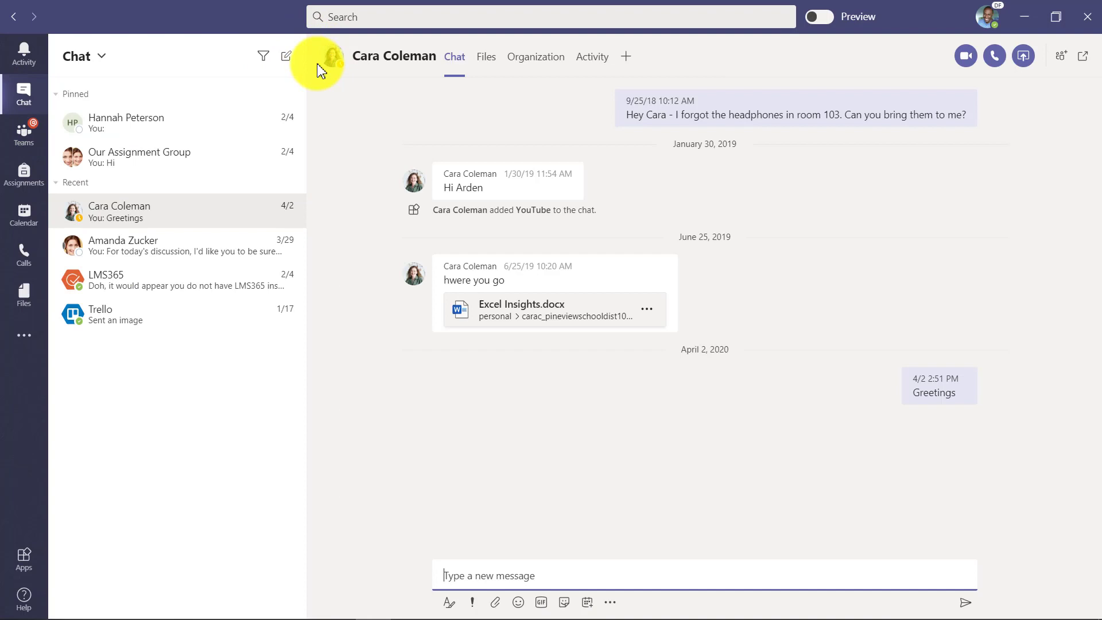
{"action": "left_click", "coordinate": [288, 56]}
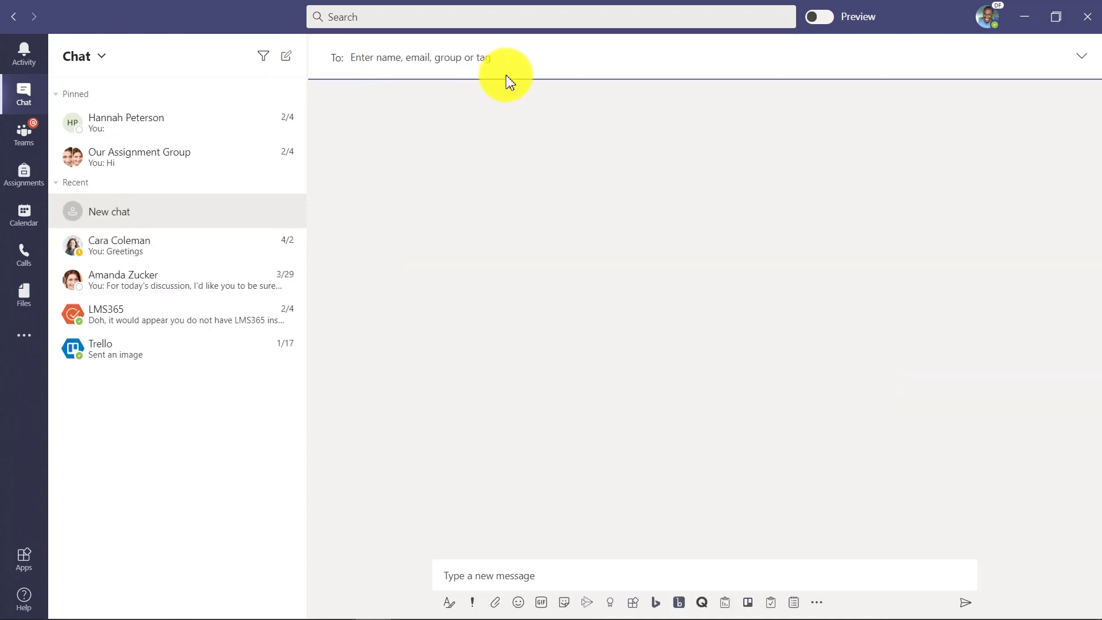
{"action": "type", "text": "project"}
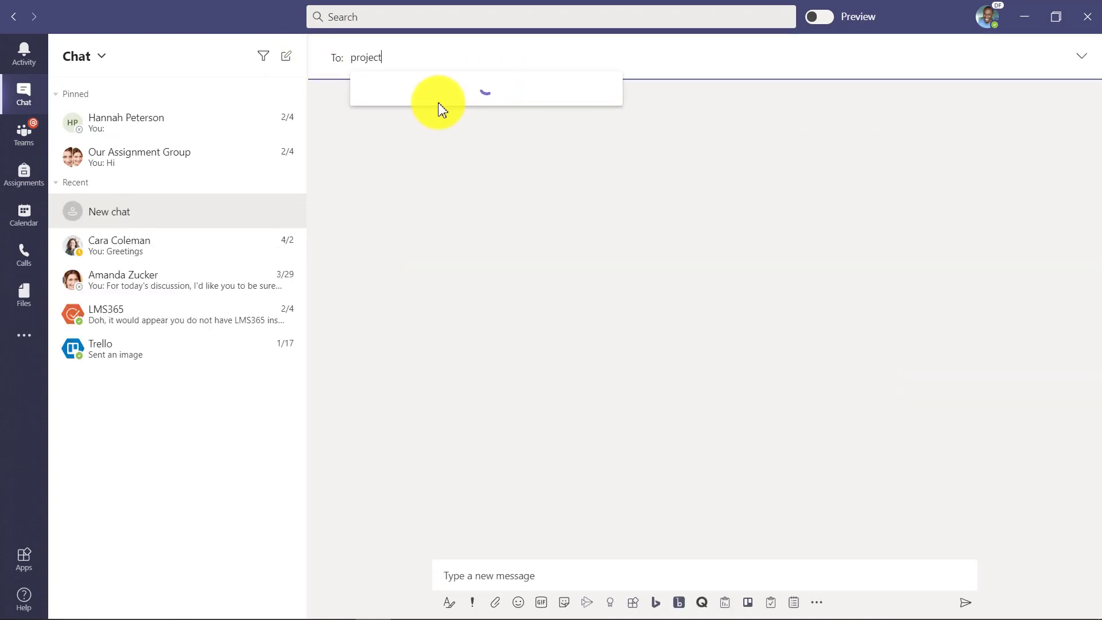
{"action": "left_click", "coordinate": [438, 99]}
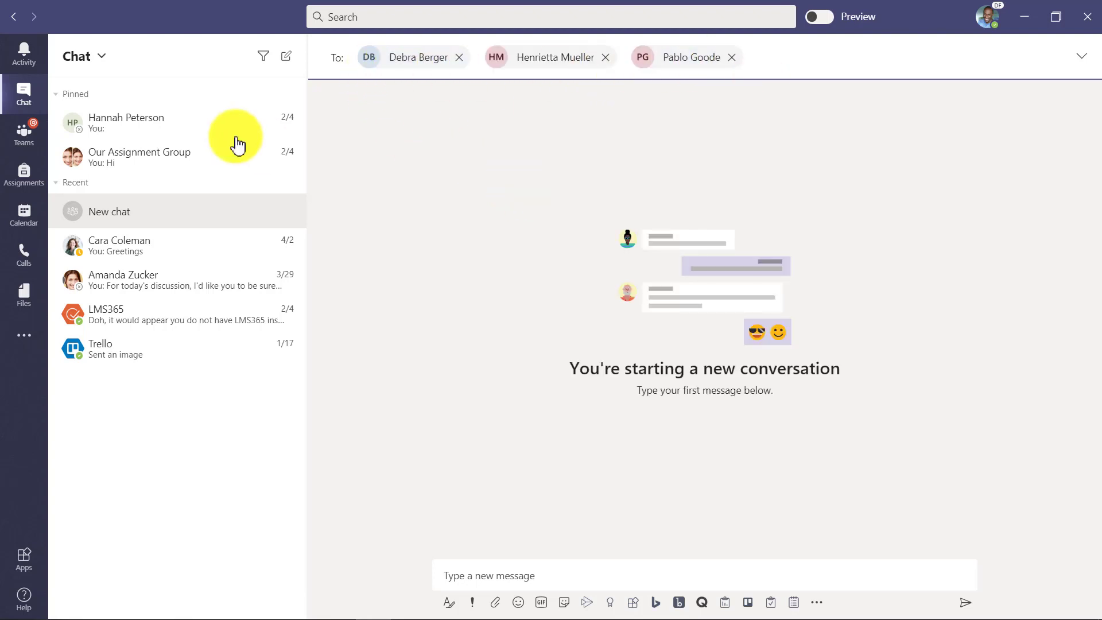
{"action": "left_click", "coordinate": [23, 130]}
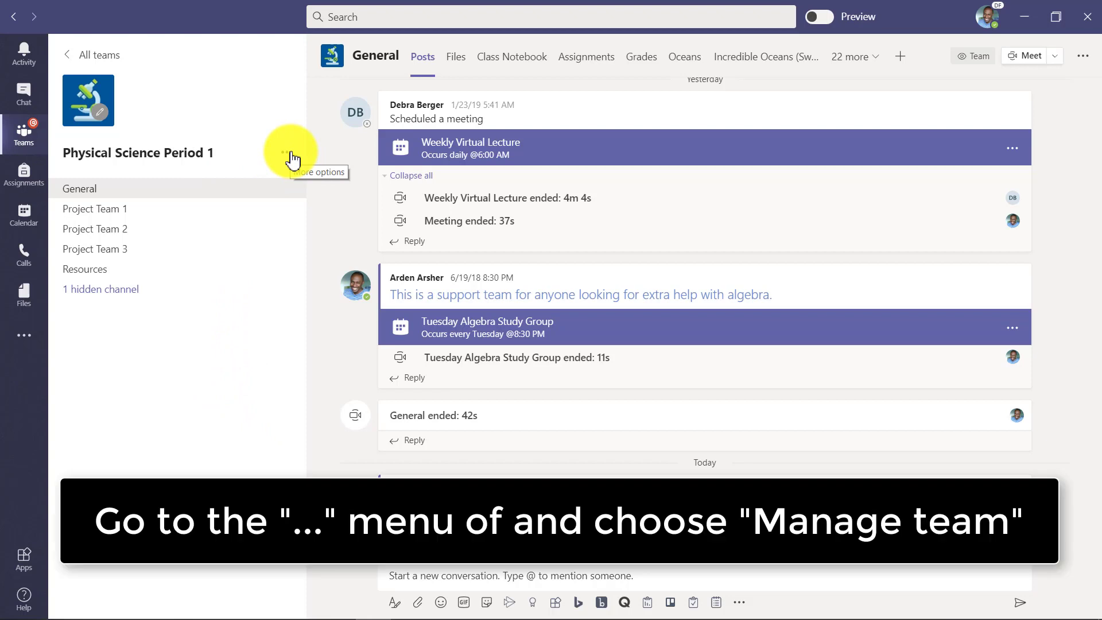
Go to Manage team for Physical Science Period 1 and show its Settings list.
{"action": "left_click", "coordinate": [293, 159]}
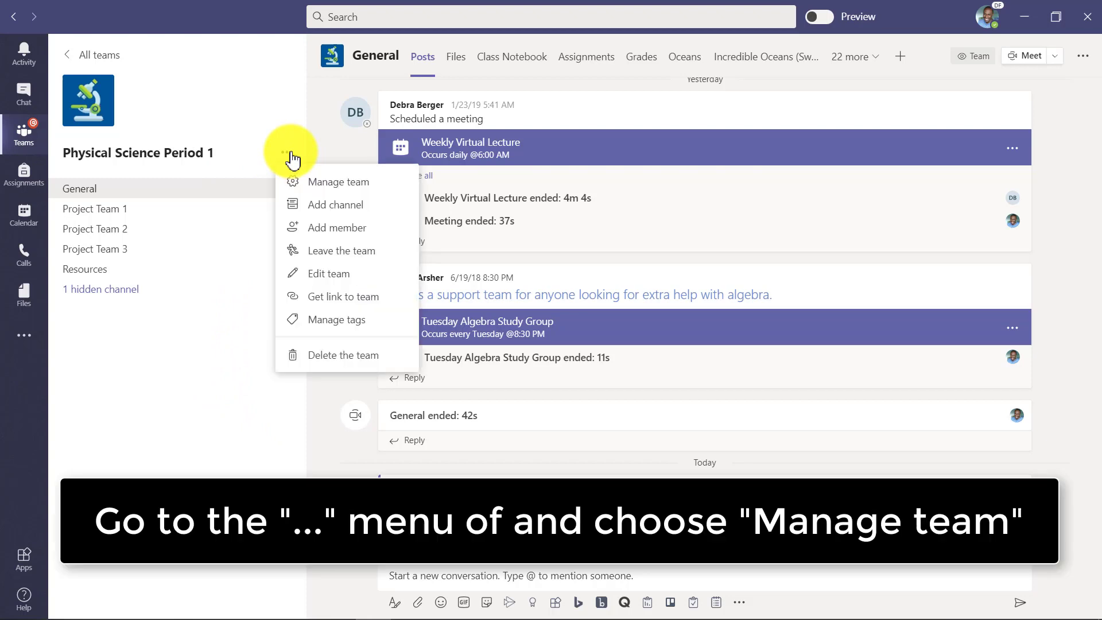
{"action": "left_click", "coordinate": [346, 188]}
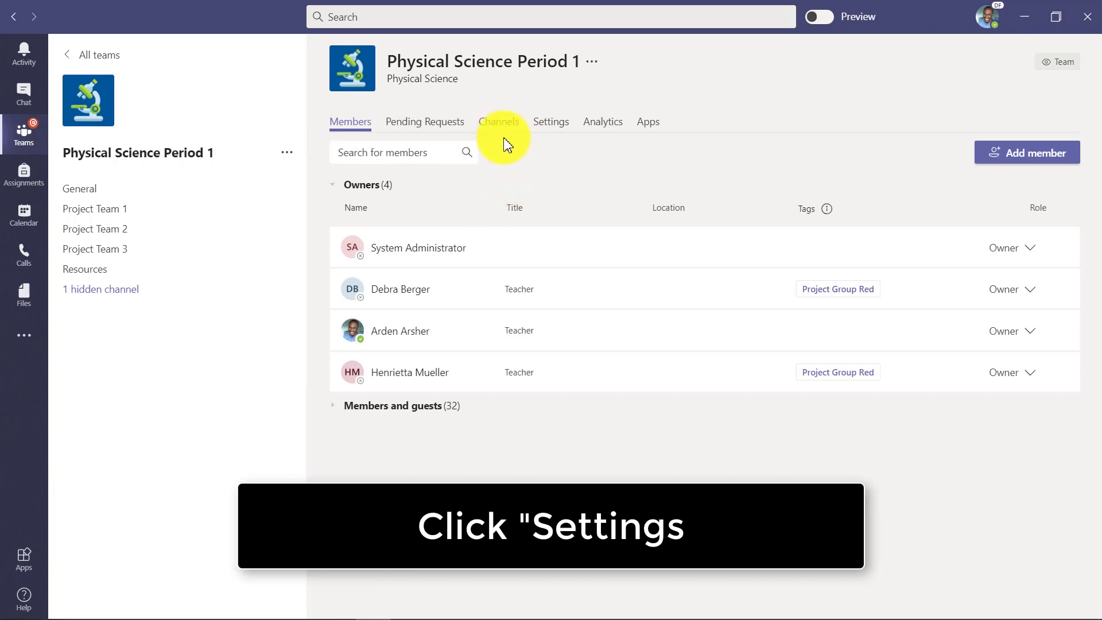
{"action": "left_click", "coordinate": [551, 122]}
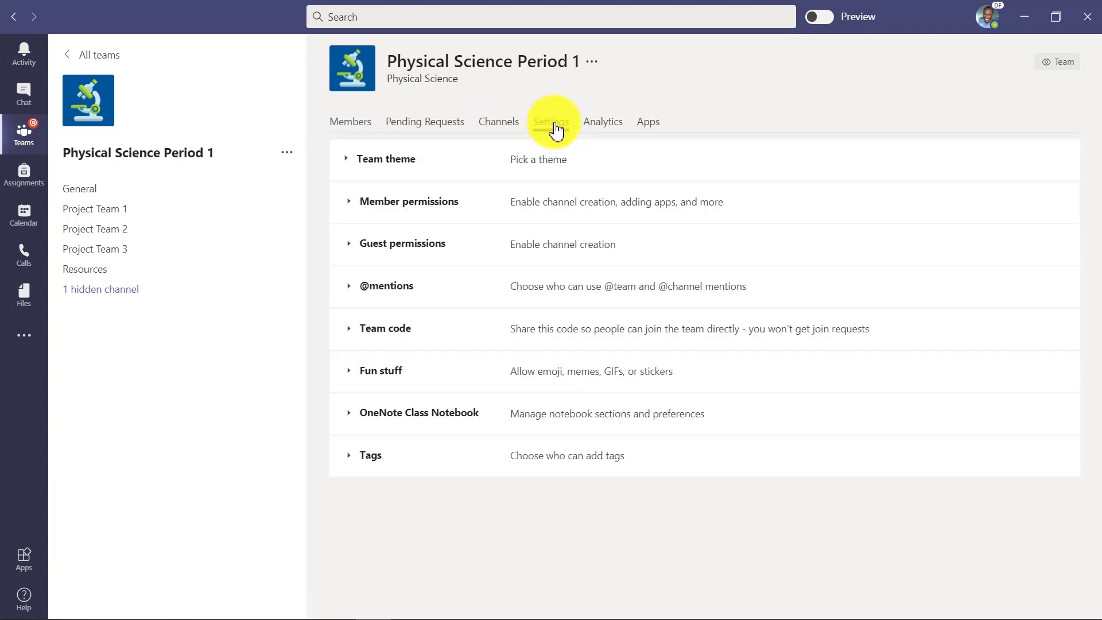
Set 'Who can add tags' under the Tags setting to All members.
{"action": "left_click", "coordinate": [347, 456]}
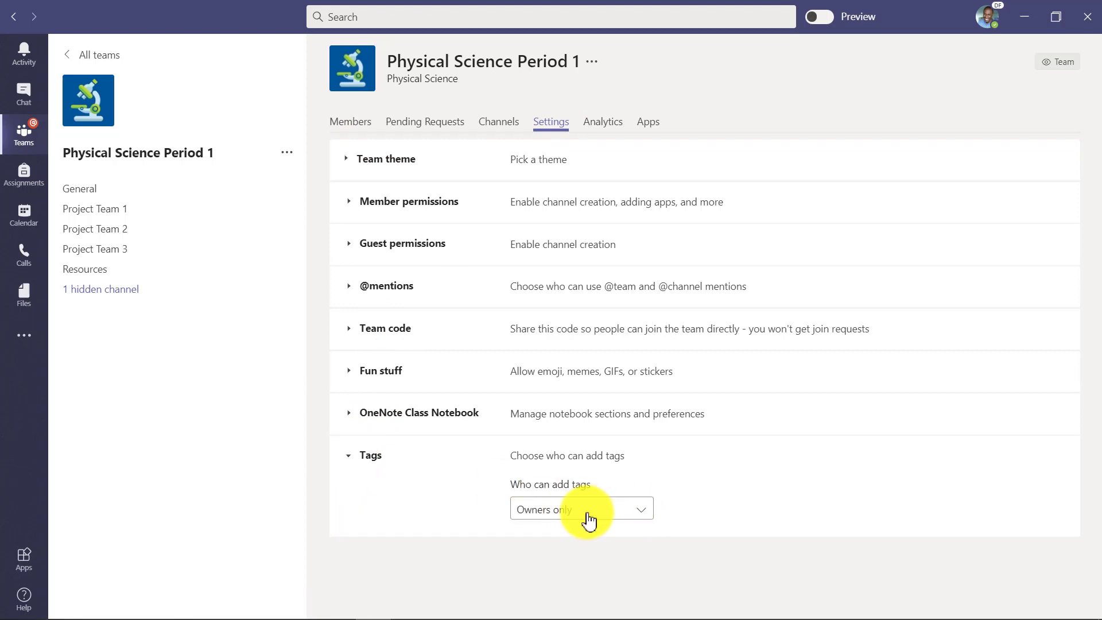
{"action": "left_click", "coordinate": [645, 511]}
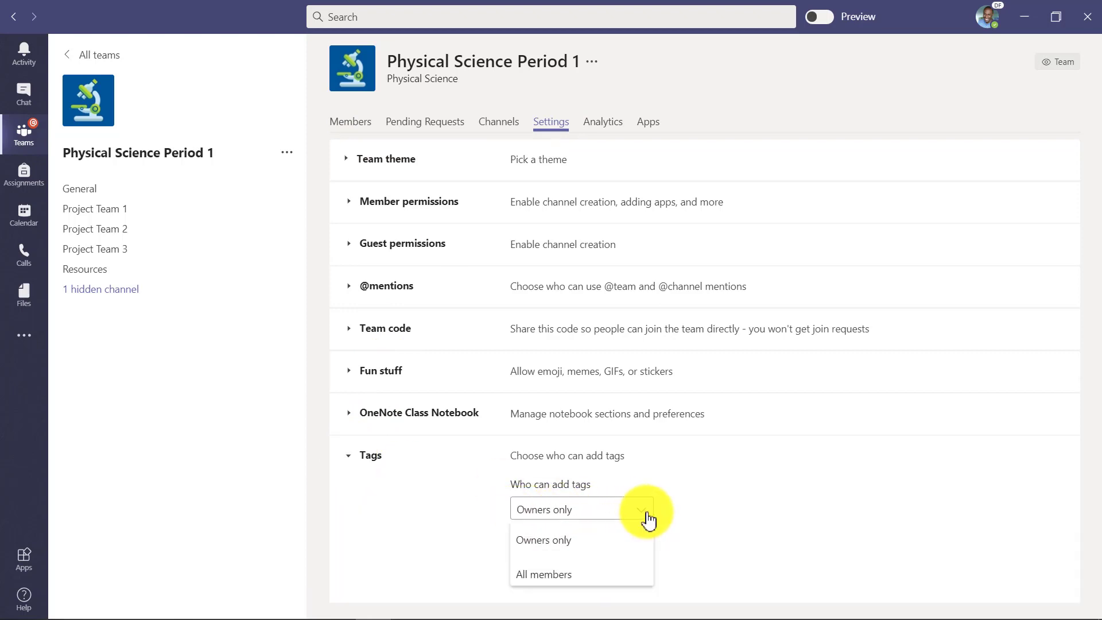
{"action": "left_click", "coordinate": [582, 575]}
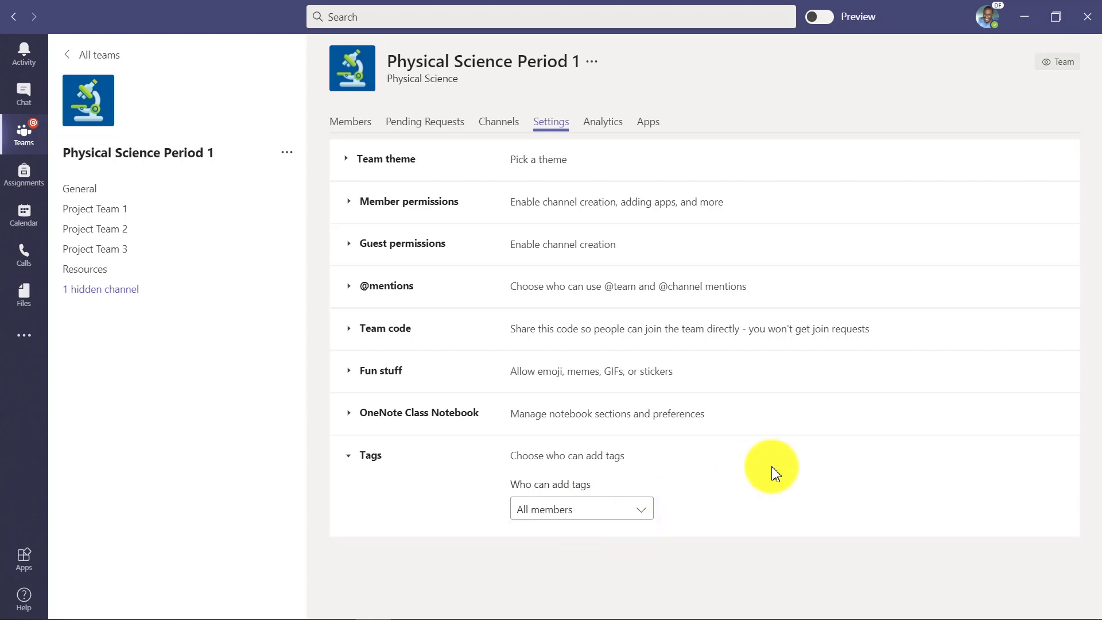